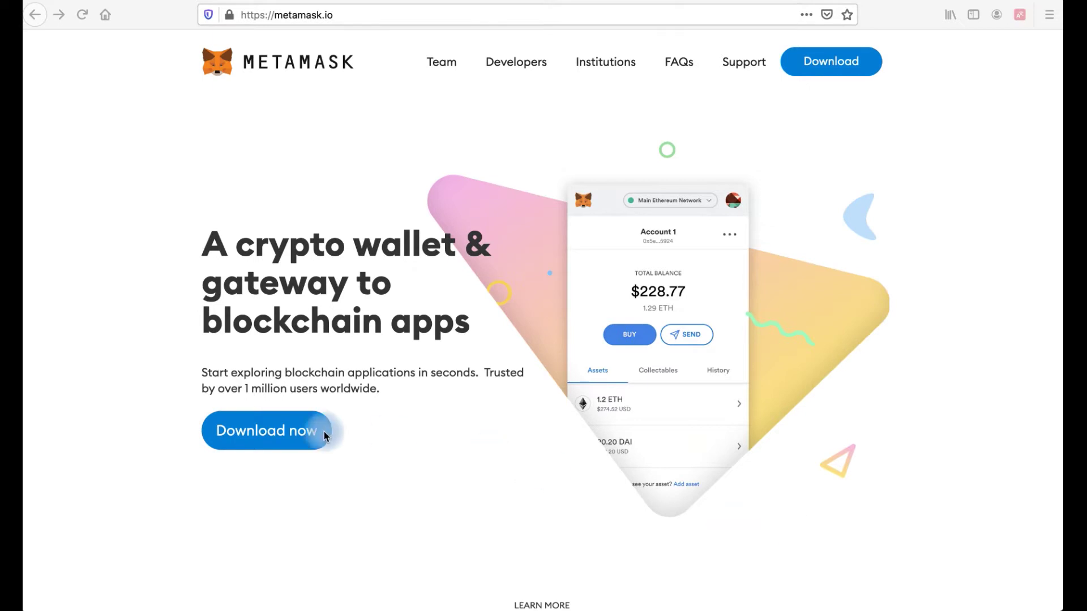
Install the MetaMask extension into Firefox from the MetaMask download page's Firefox option
left_click(285, 432)
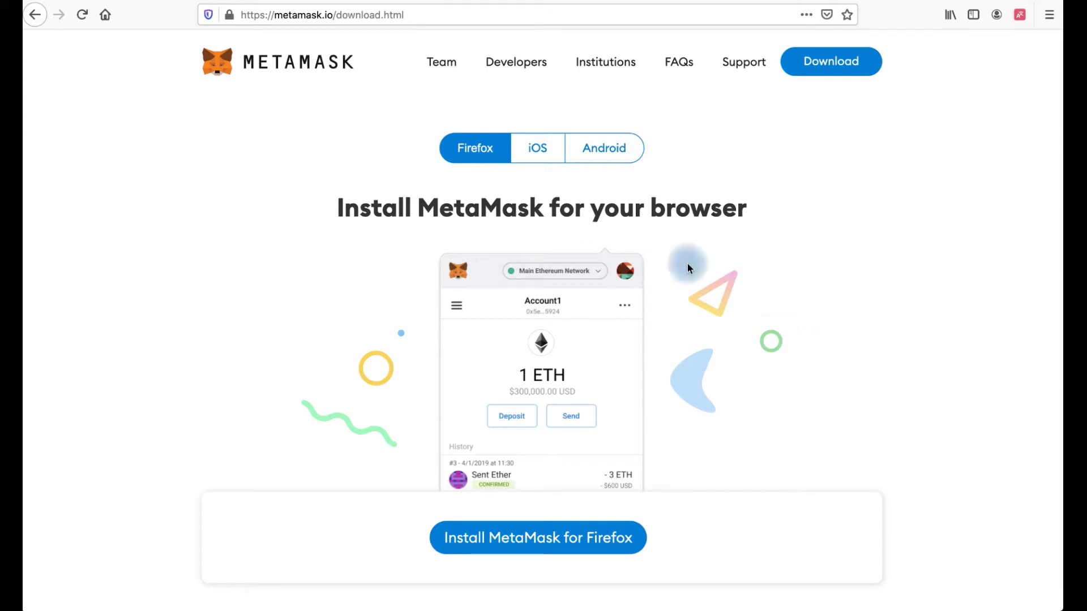
left_click(542, 153)
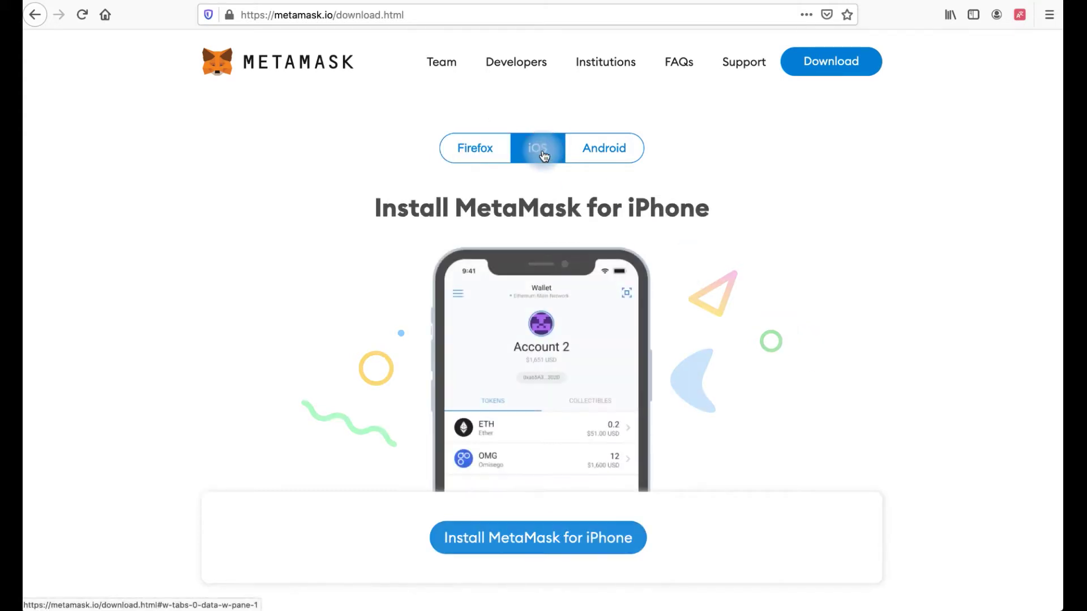
left_click(589, 154)
left_click(483, 147)
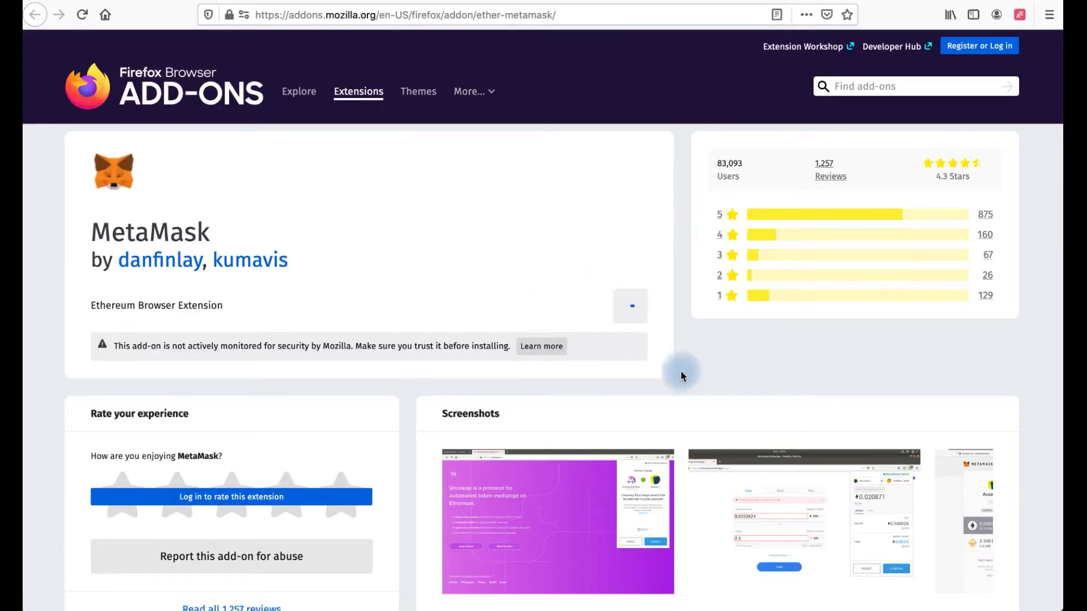
left_click(436, 141)
Begin creating a brand new wallet and agree to share anonymous usage data
left_click(899, 128)
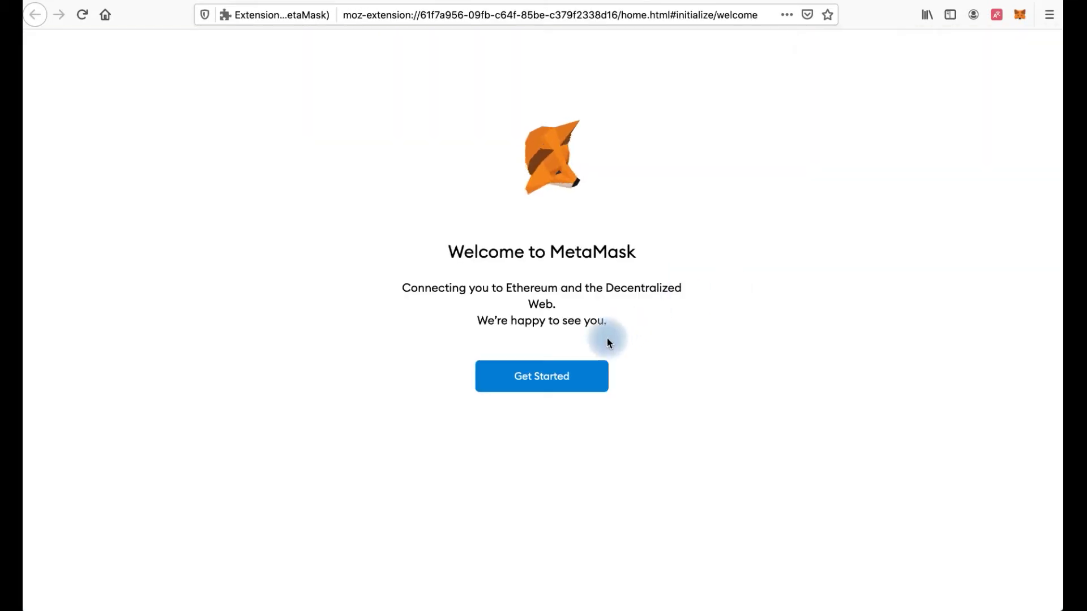
left_click(582, 373)
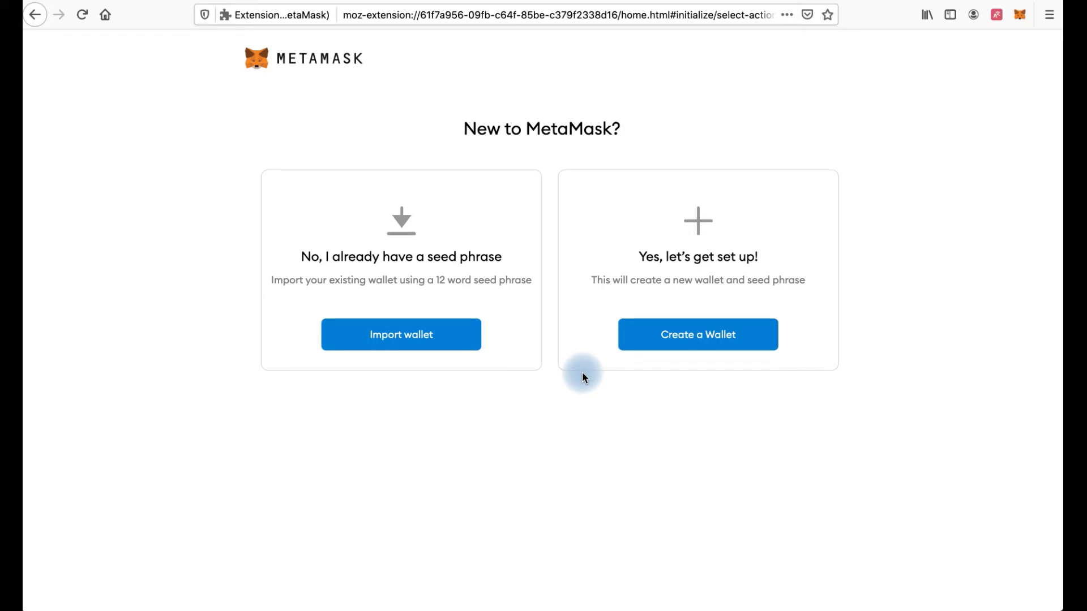
left_click(675, 332)
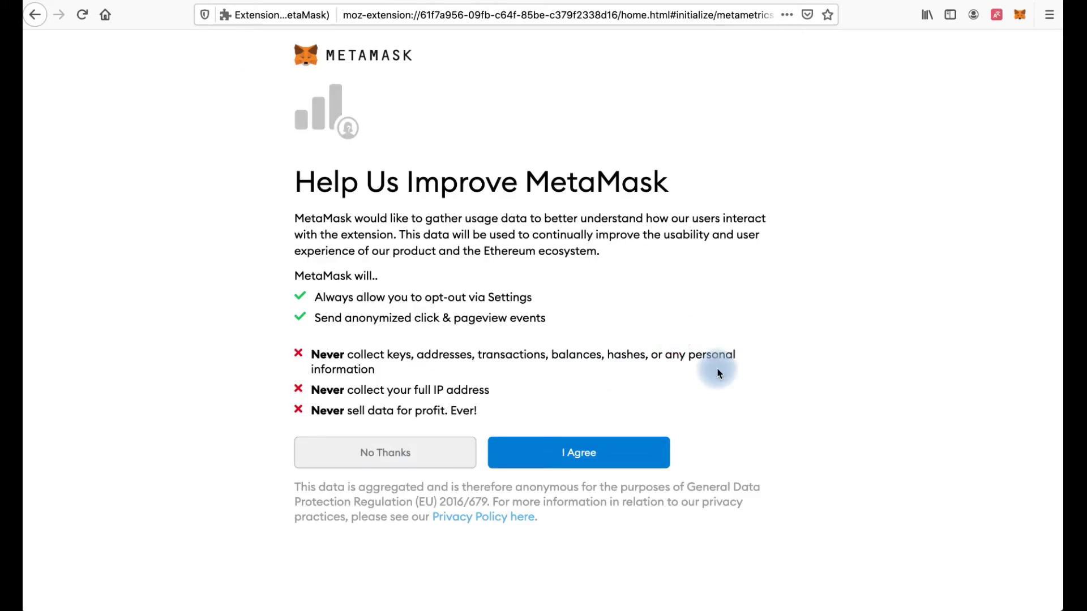
left_click(626, 451)
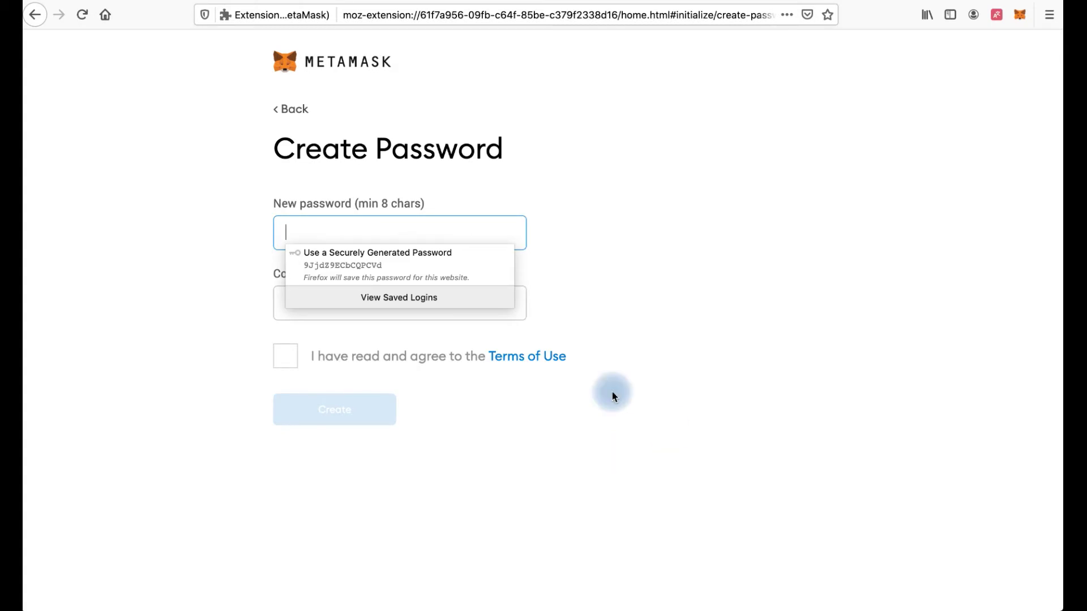
Create the wallet with Firefox's generated password and accepted terms, then reveal the backup phrase
left_click(456, 272)
left_click(285, 356)
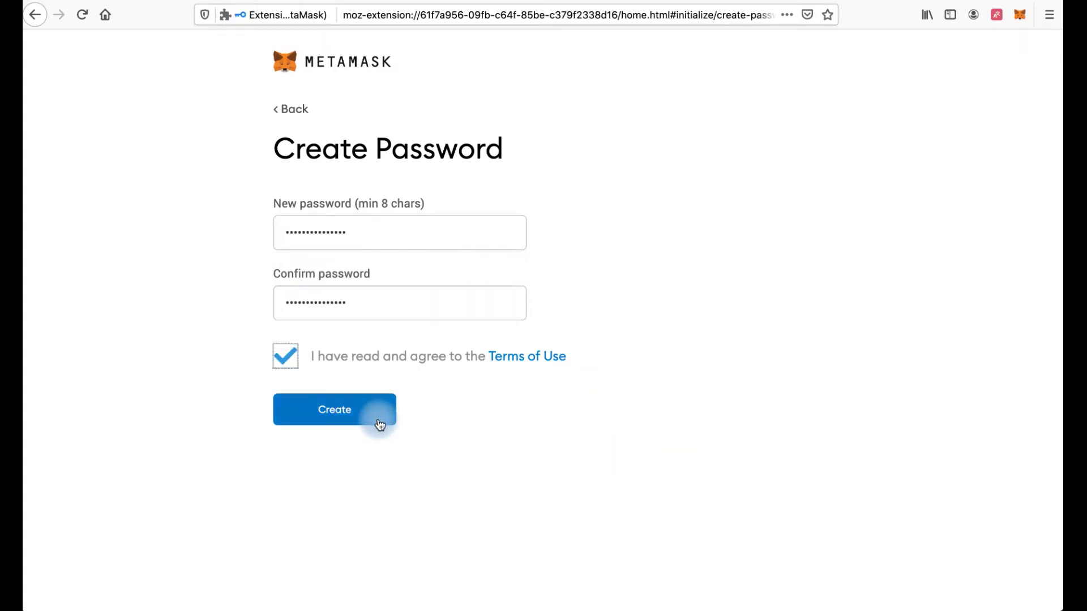
left_click(380, 424)
left_click(479, 326)
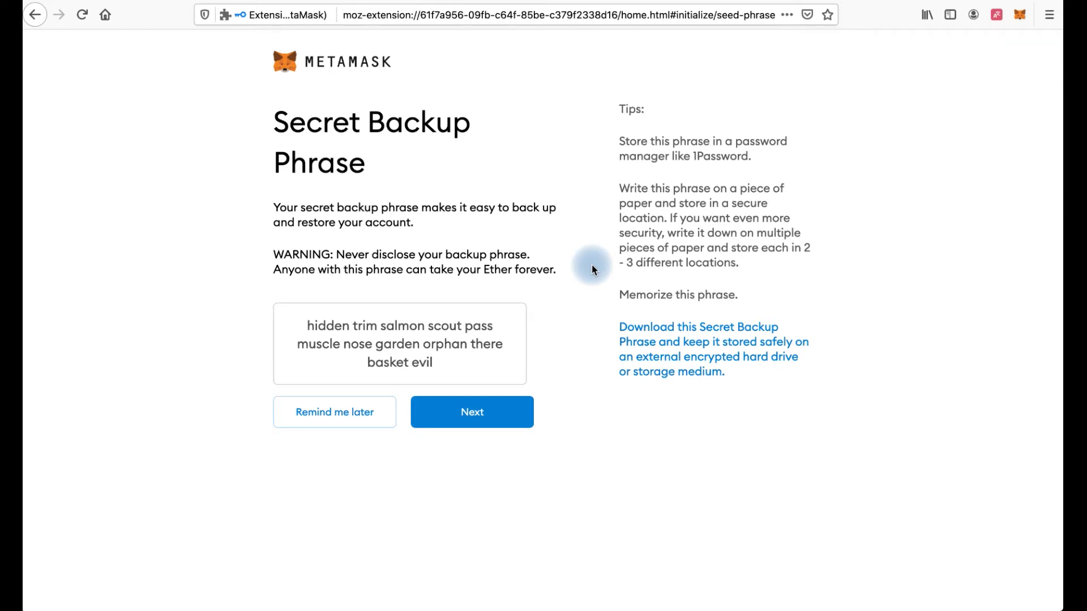
Confirm the 12-word secret backup phrase by selecting its words in order, then finish setup
left_click(494, 413)
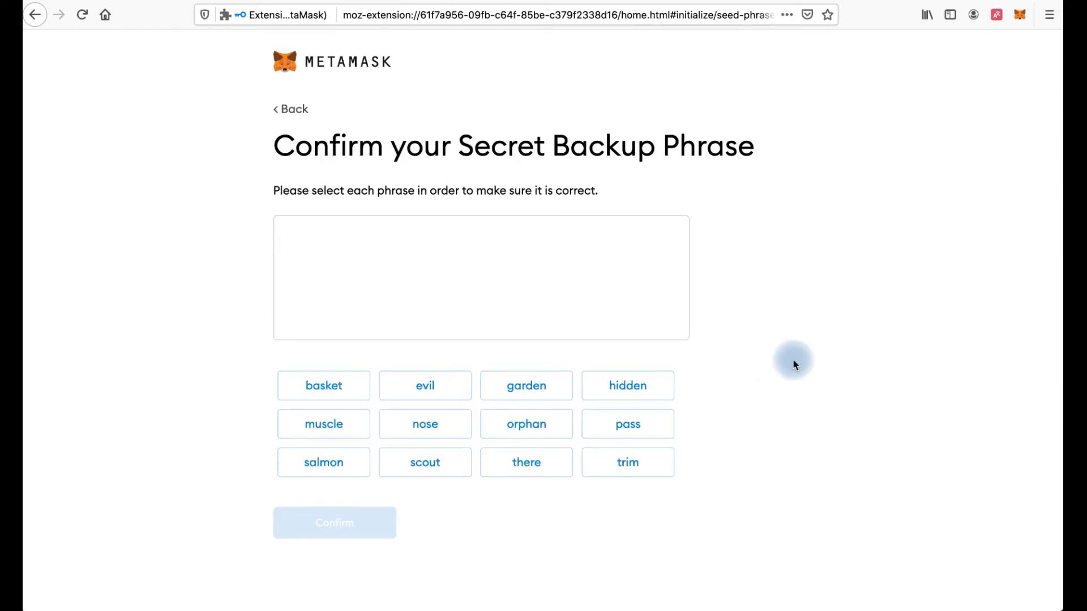
left_click(628, 385)
left_click(628, 463)
left_click(324, 462)
left_click(425, 463)
left_click(628, 424)
left_click(324, 424)
left_click(425, 424)
left_click(526, 386)
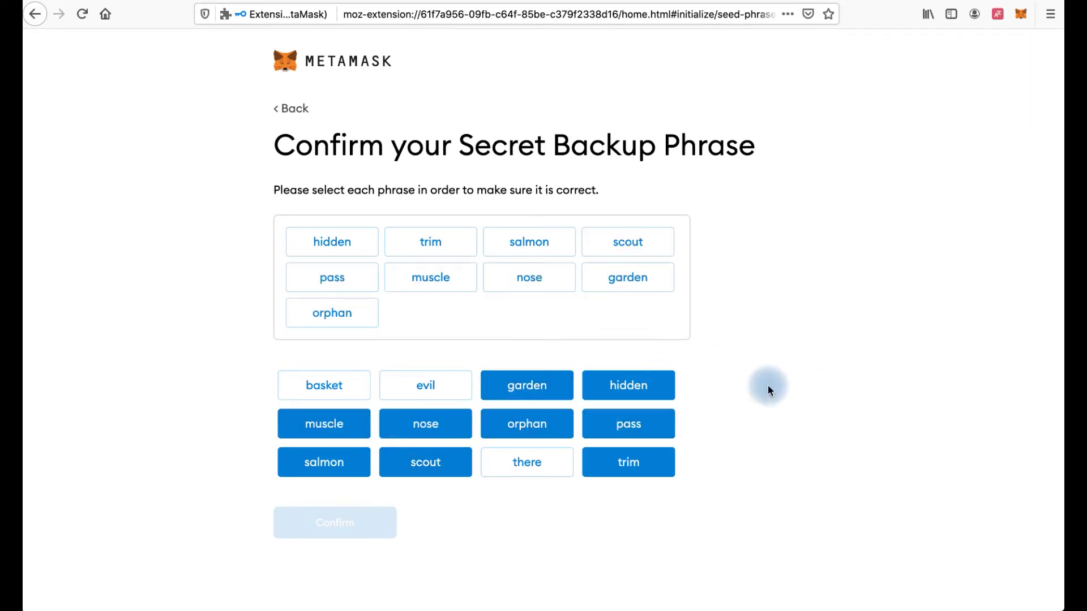
left_click(527, 463)
left_click(324, 385)
left_click(425, 385)
left_click(364, 520)
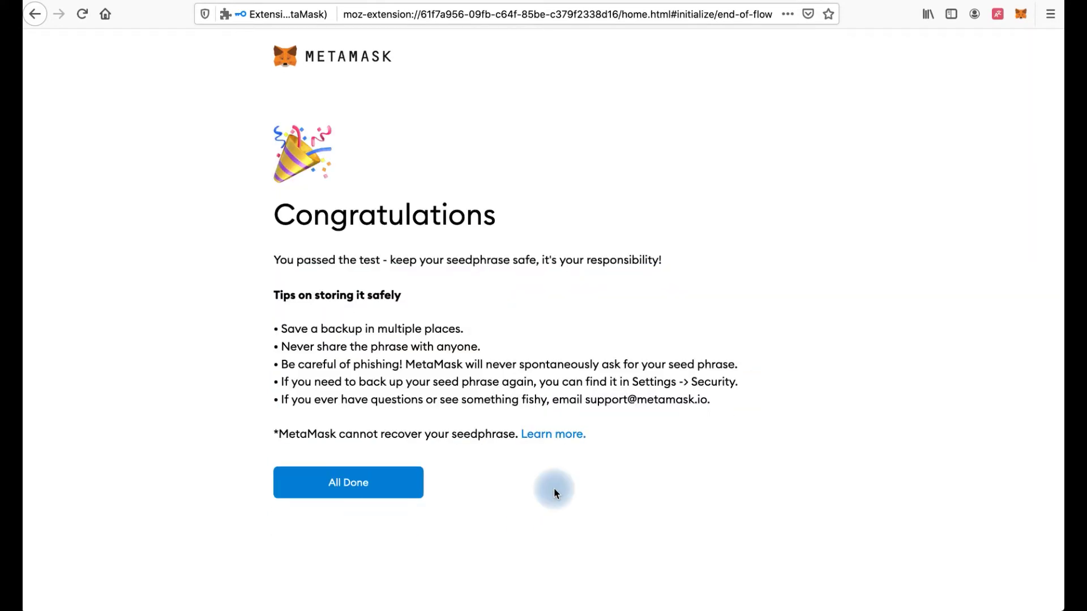
left_click(407, 481)
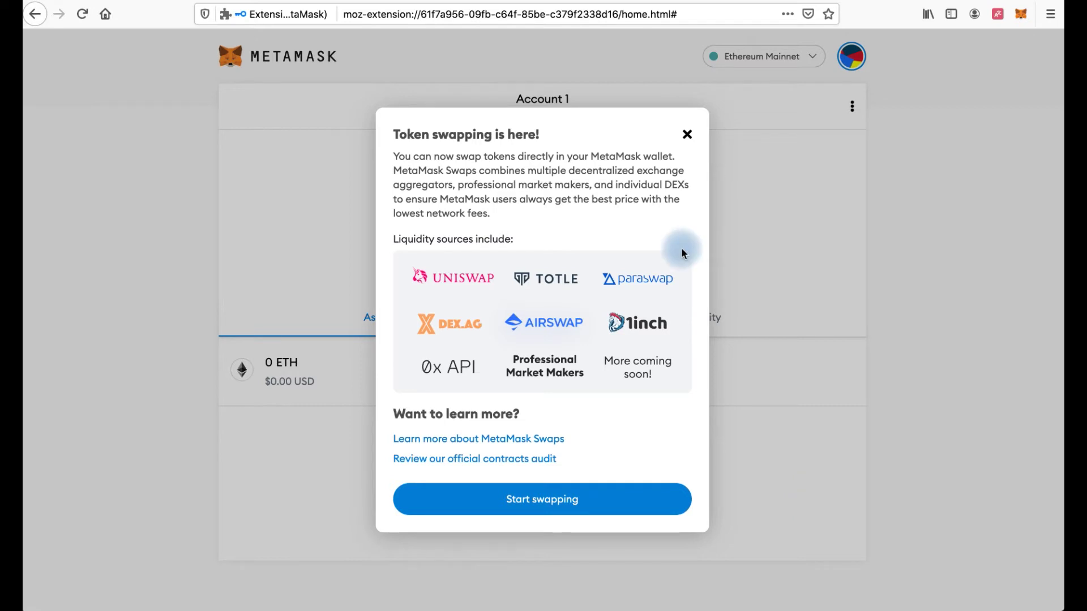
Dismiss the token swapping announcement, then view and close the Deposit Ether options
left_click(687, 134)
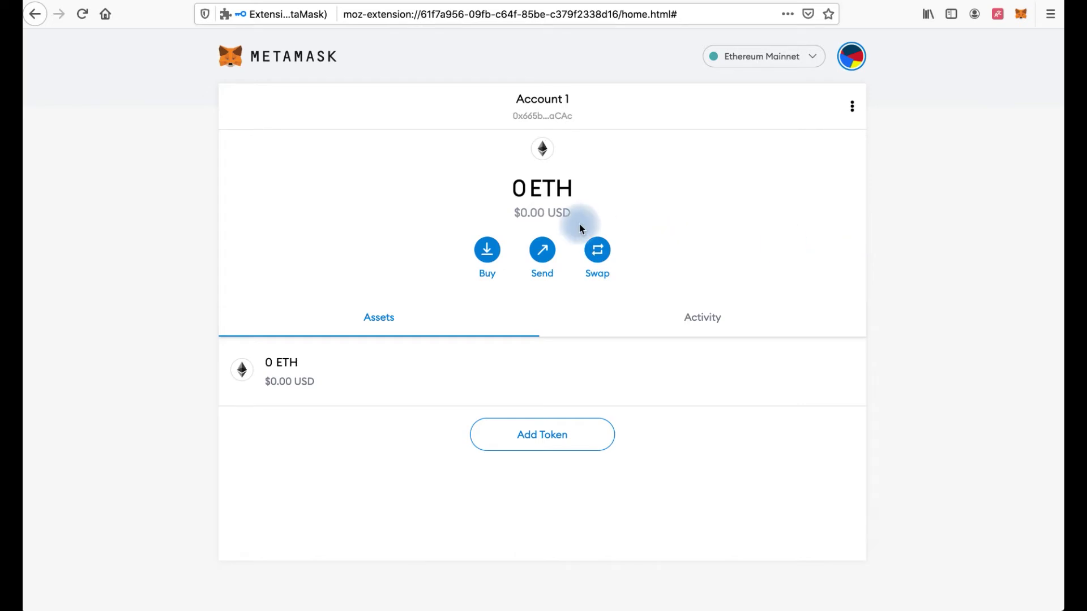
left_click(486, 250)
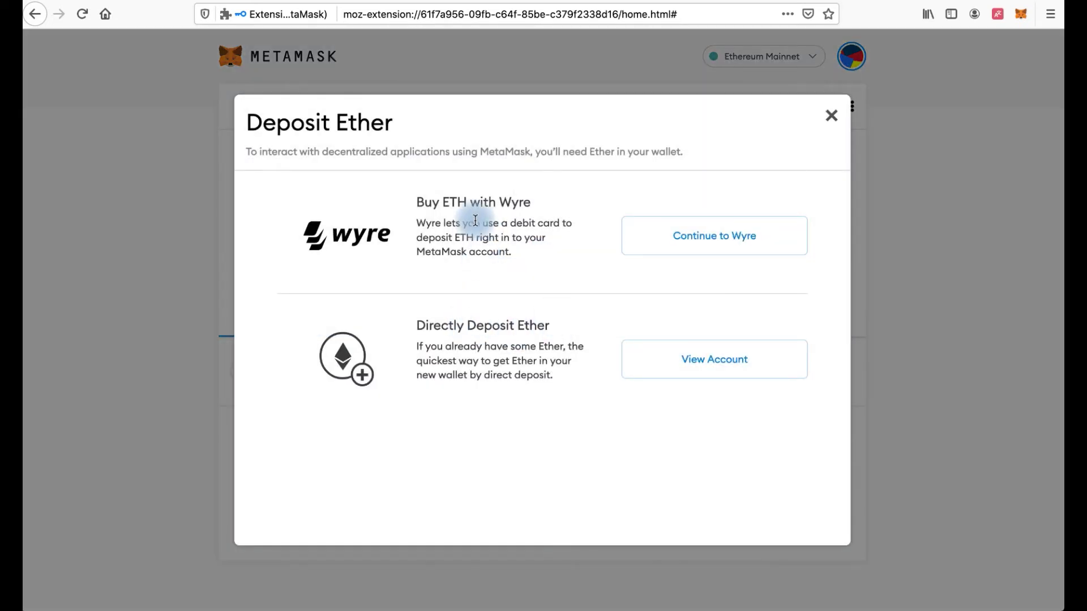
left_click(831, 115)
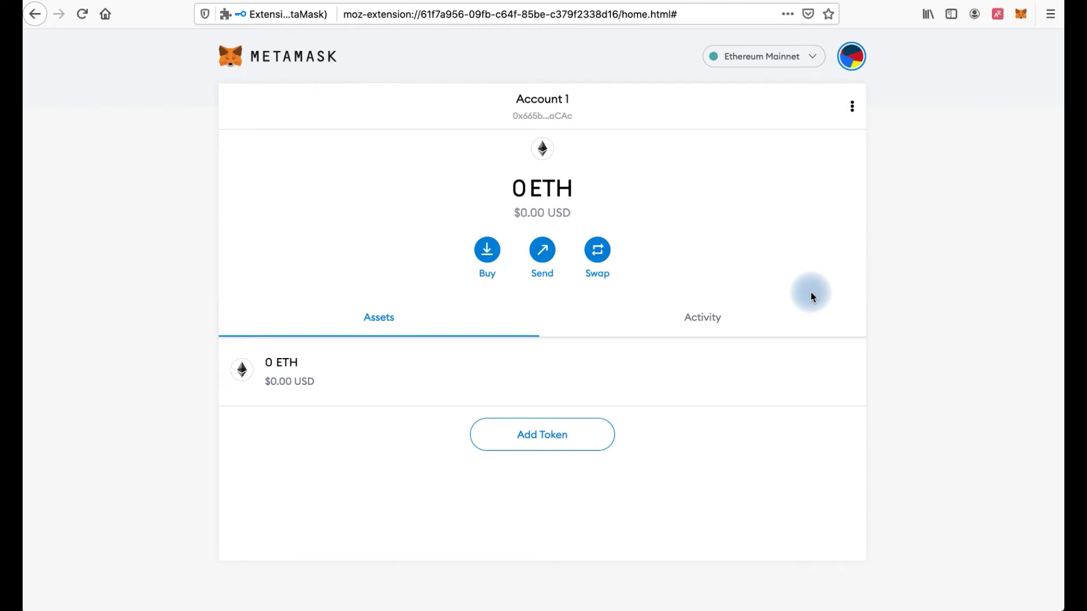
left_click(851, 56)
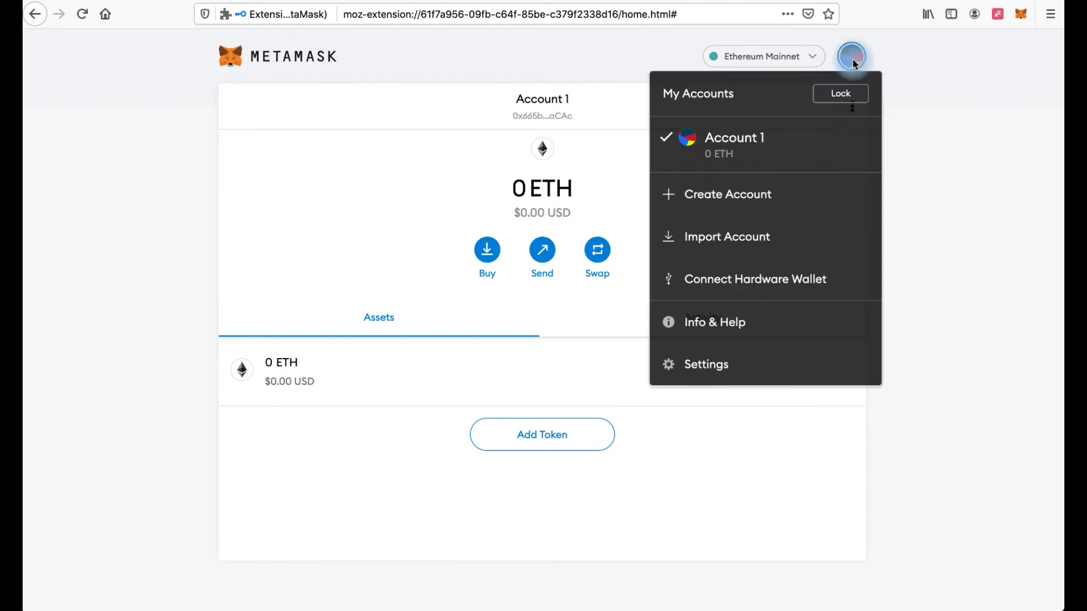
left_click(758, 284)
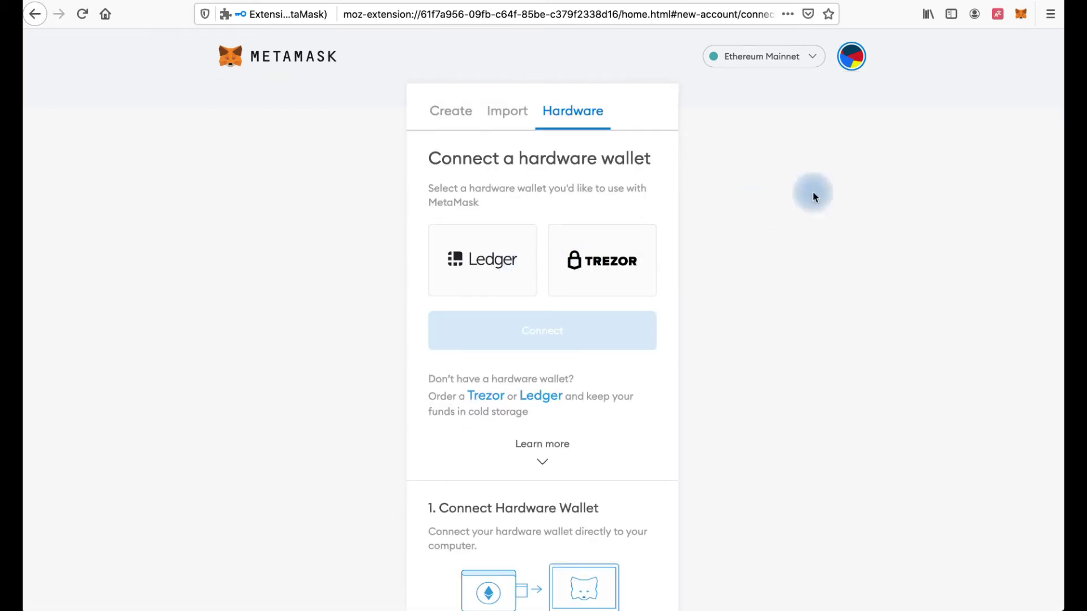
key("super+Left")
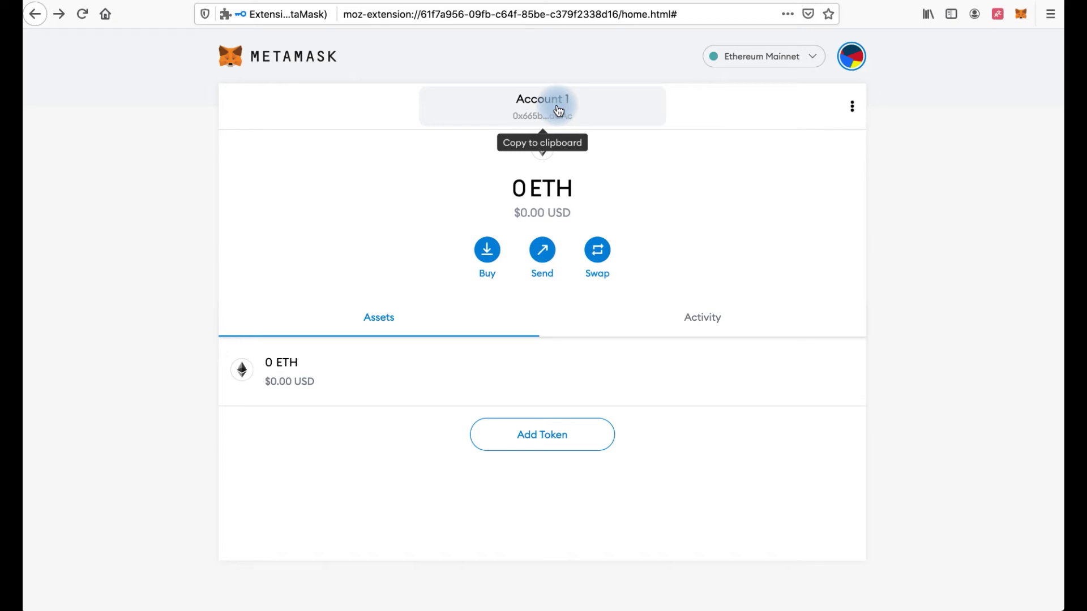
Start an ETH send to the pasted address, compare Slow/Average/Fast fees, and open Advanced Options
left_click(542, 251)
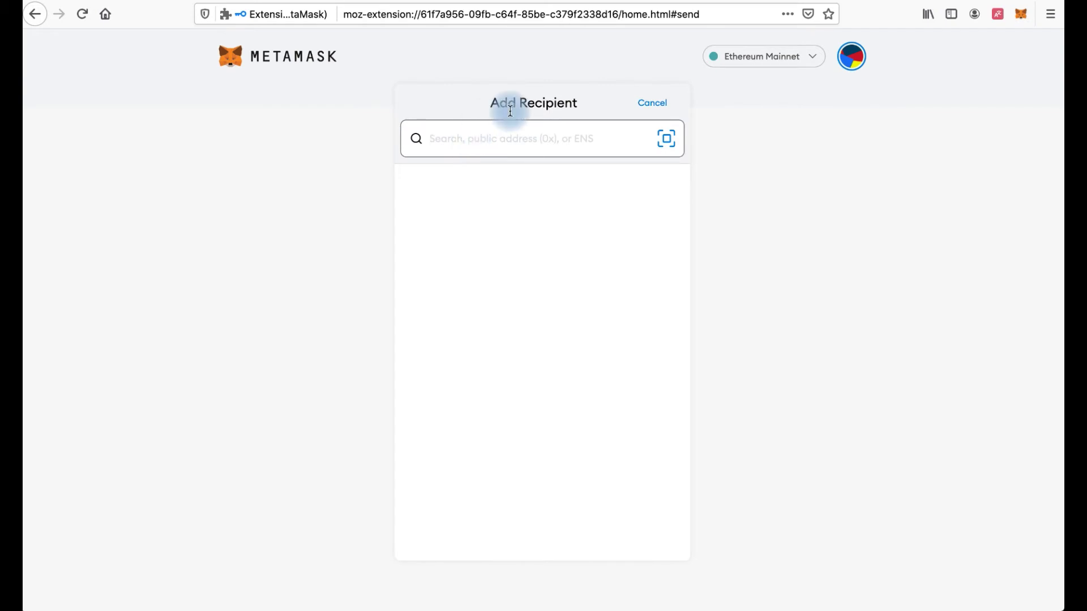
key("ctrl+v")
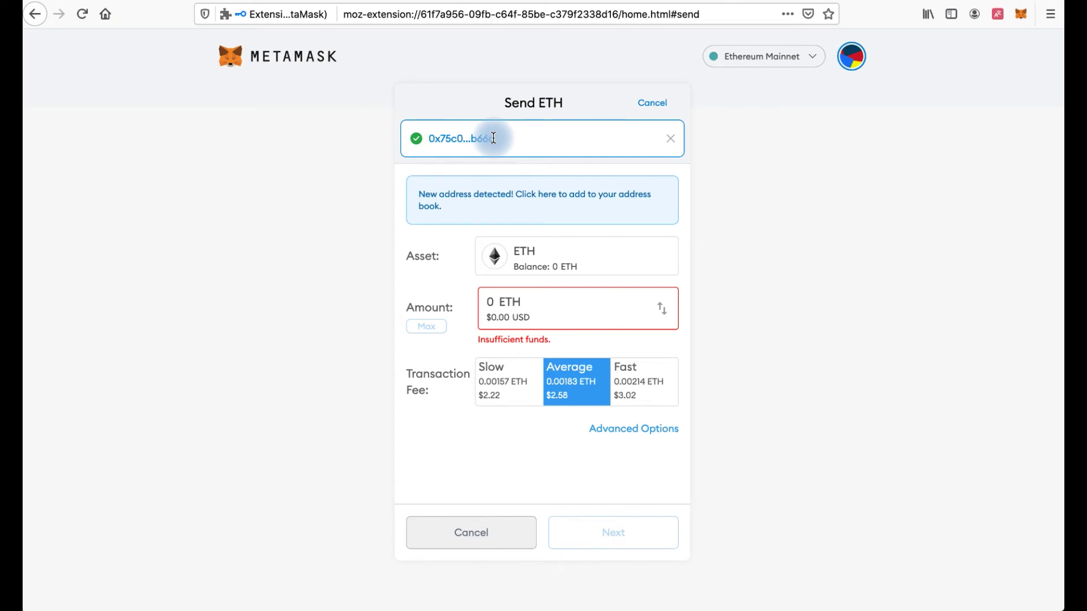
left_click(505, 382)
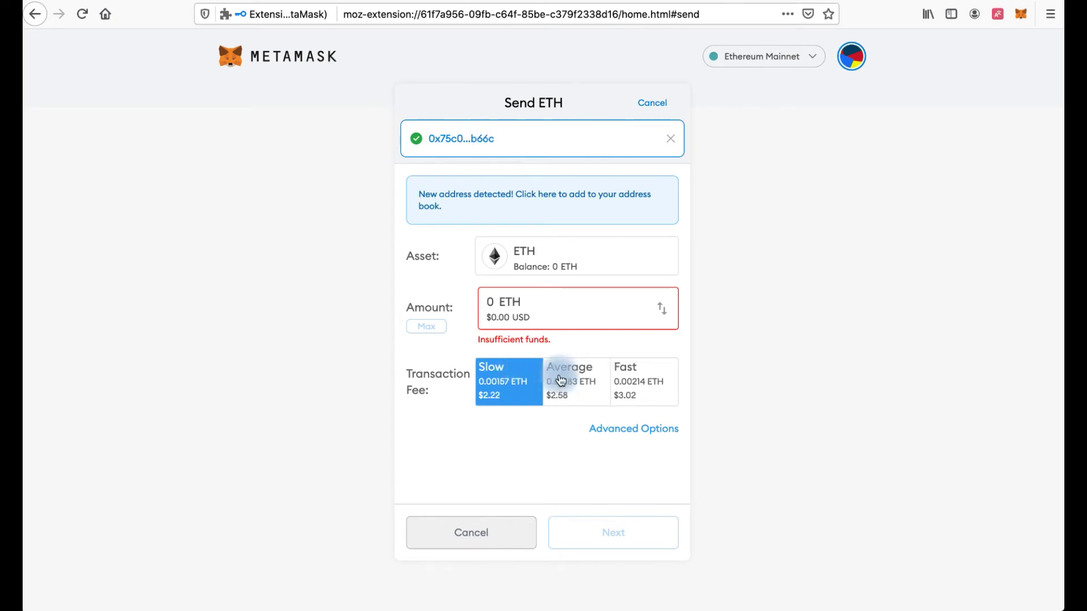
left_click(572, 382)
left_click(638, 382)
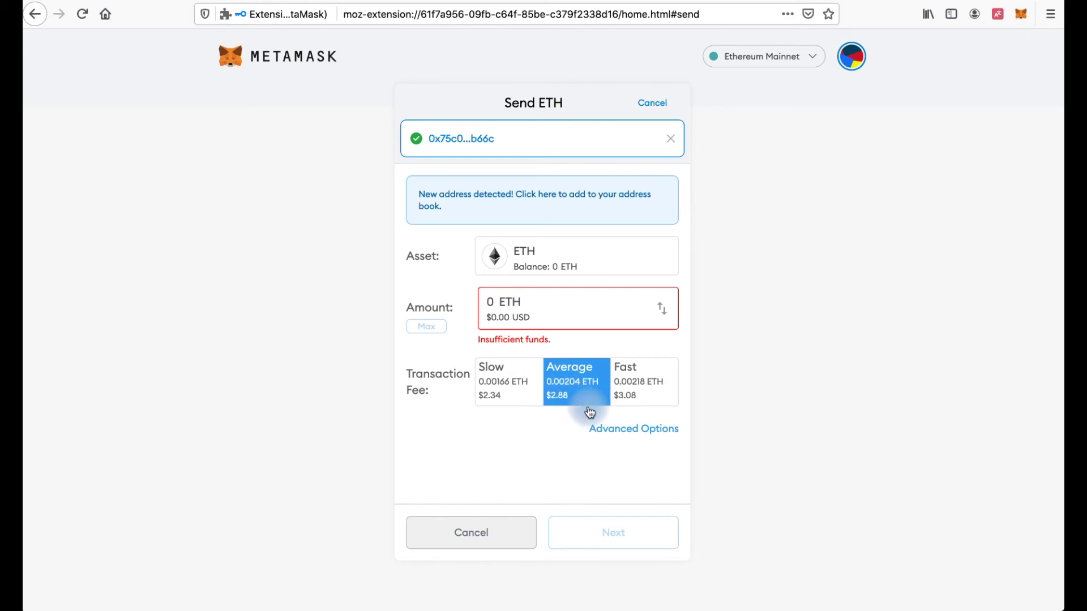
left_click(615, 432)
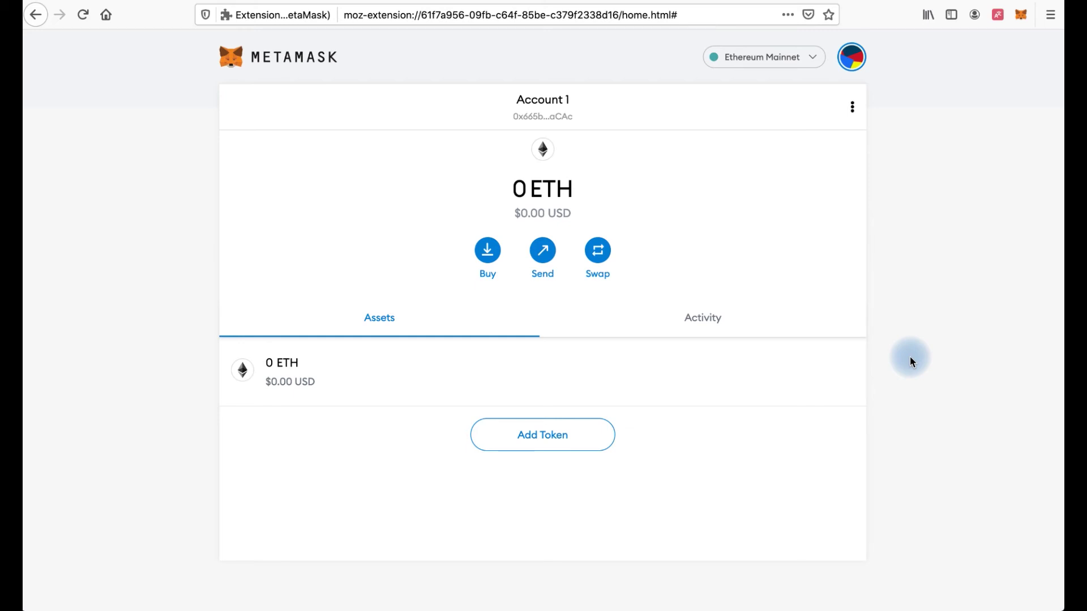
Create a new account with the default name Account 3
left_click(852, 59)
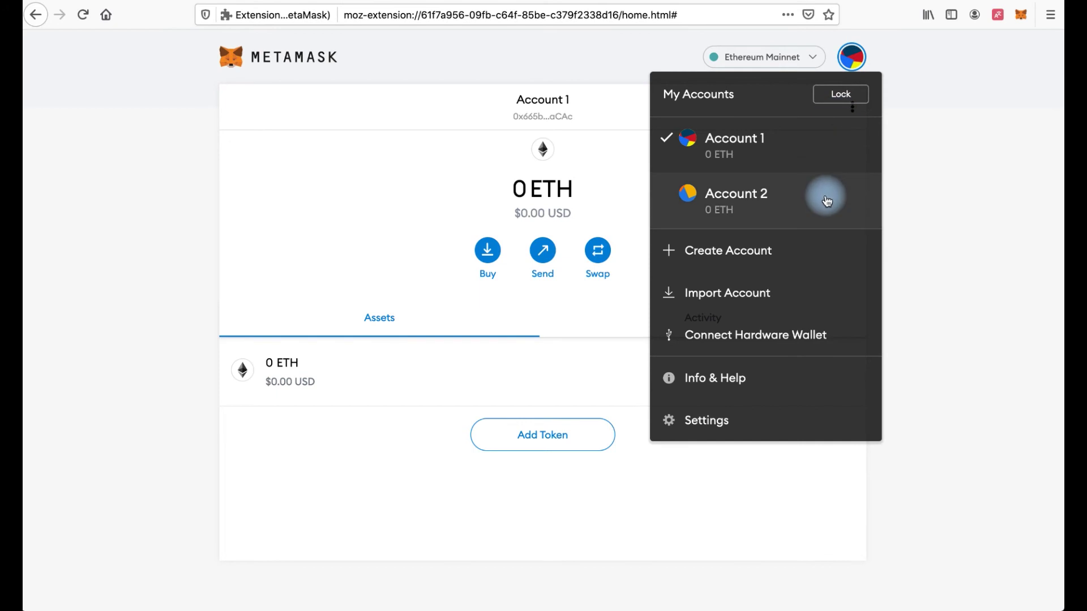
left_click(795, 259)
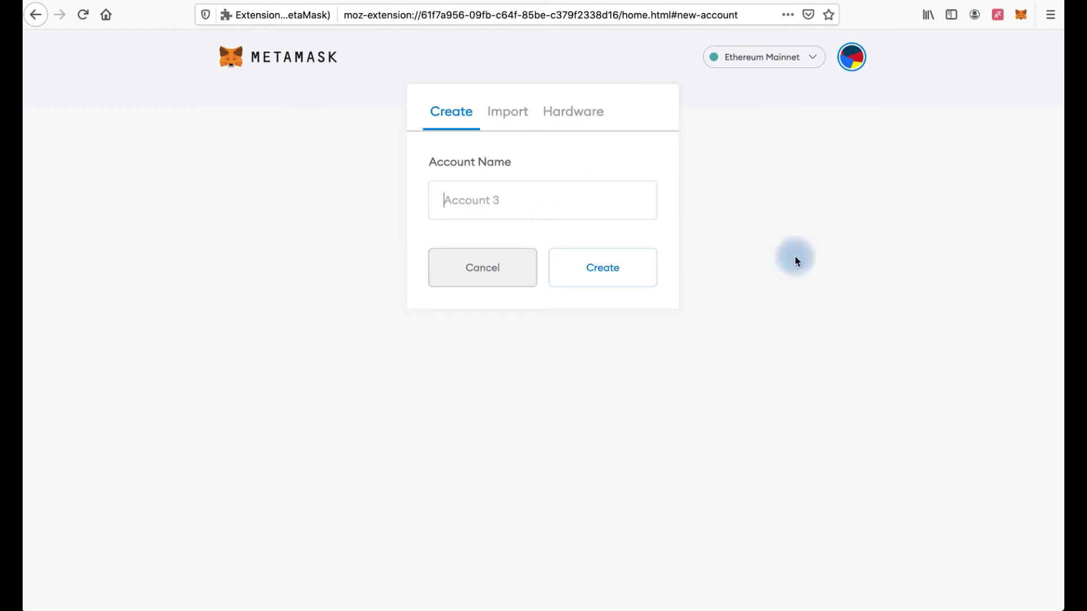
left_click(588, 267)
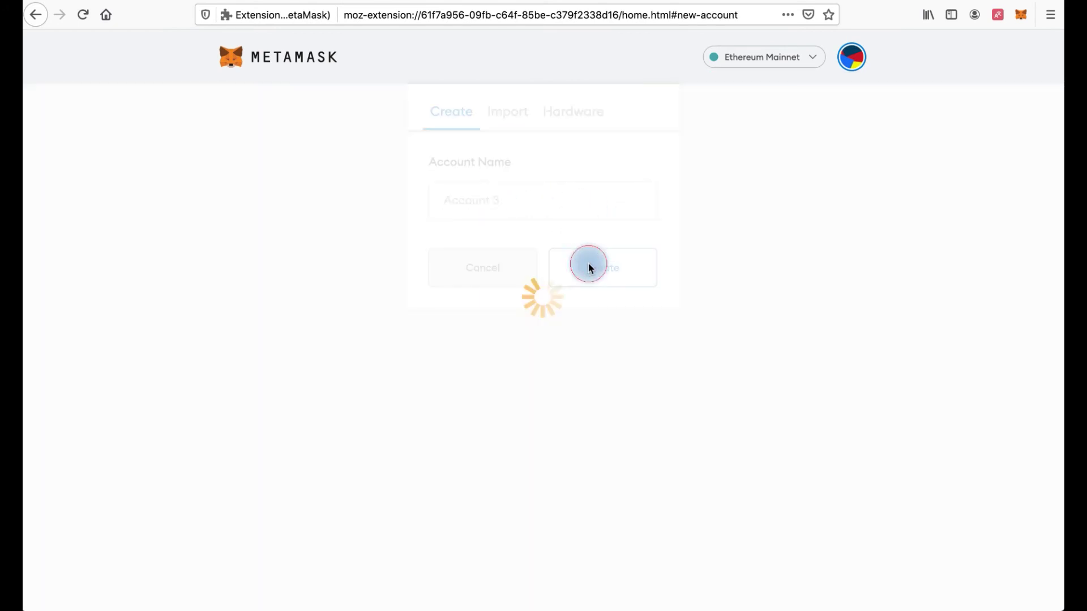
Switch to Account 2, then back to Account 1
left_click(848, 57)
left_click(783, 185)
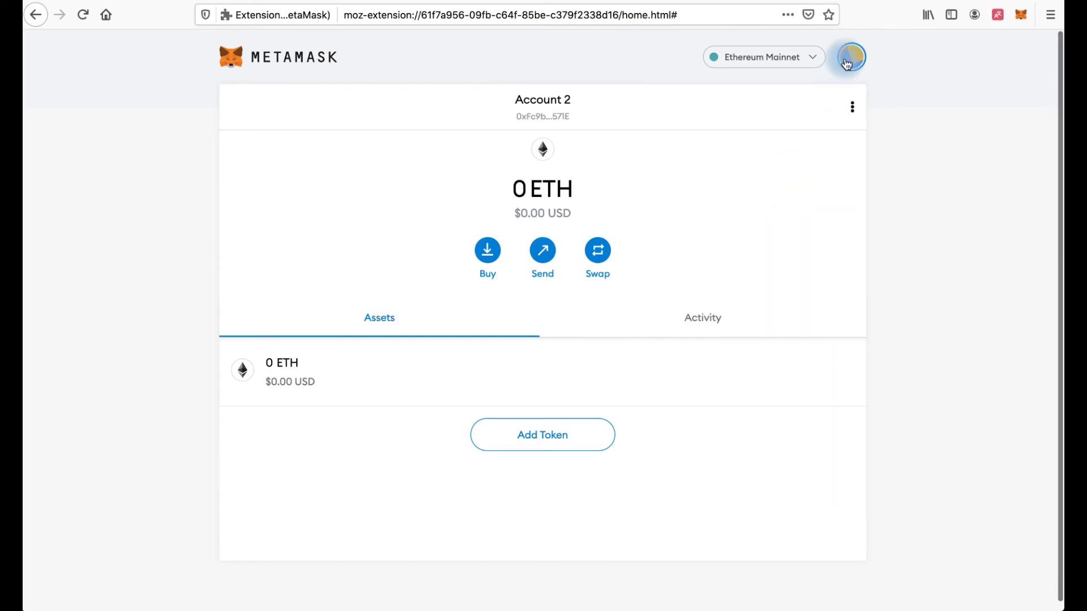
left_click(847, 62)
left_click(800, 140)
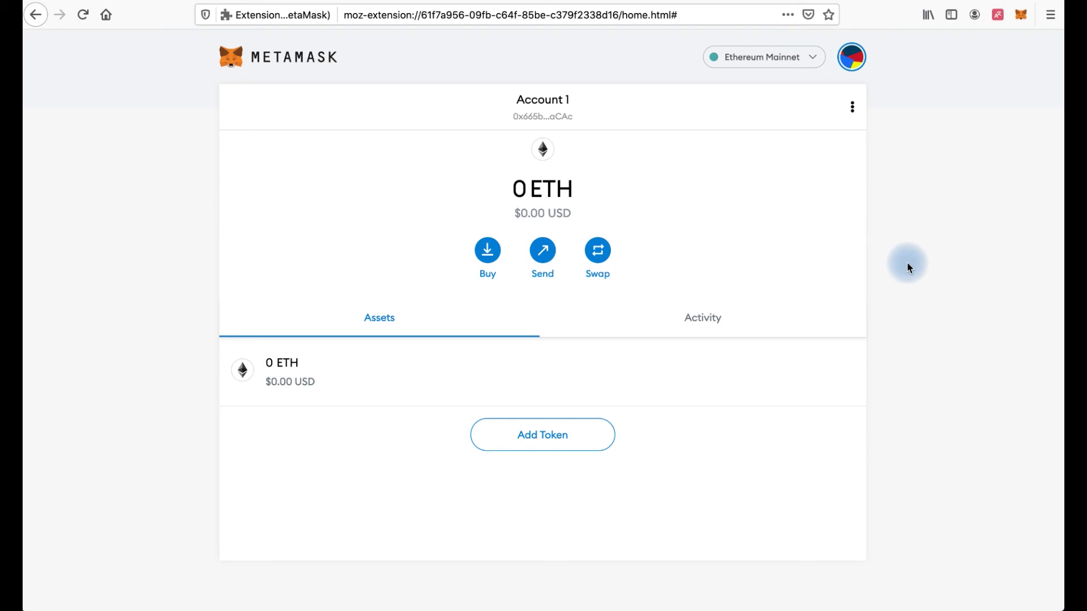
Search 'di' and add DuckDaoDime (DDIM) to Account 1, then return to Add Token
left_click(589, 424)
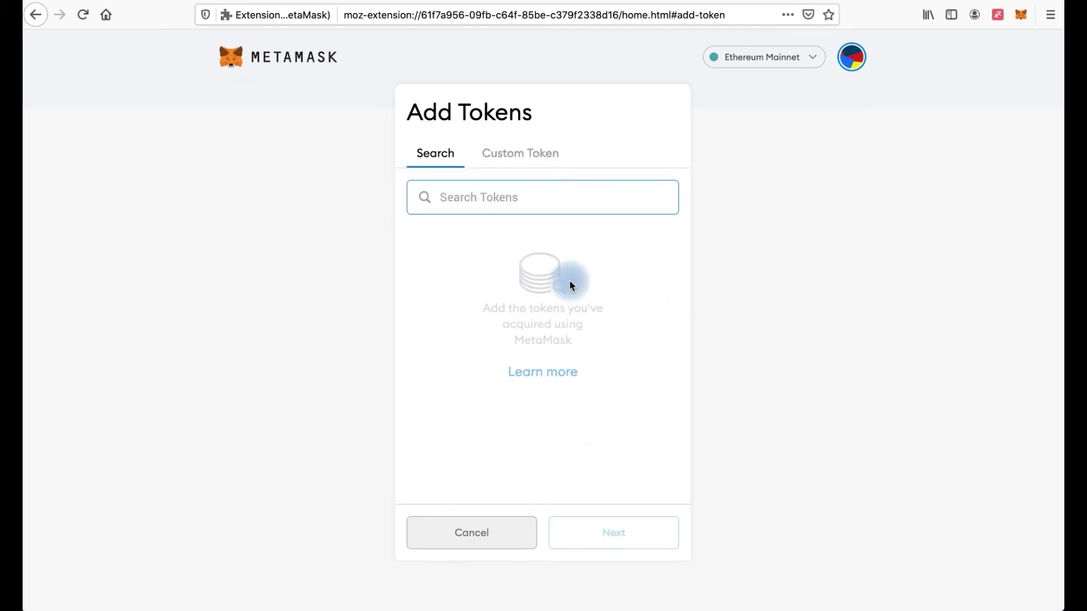
type("di")
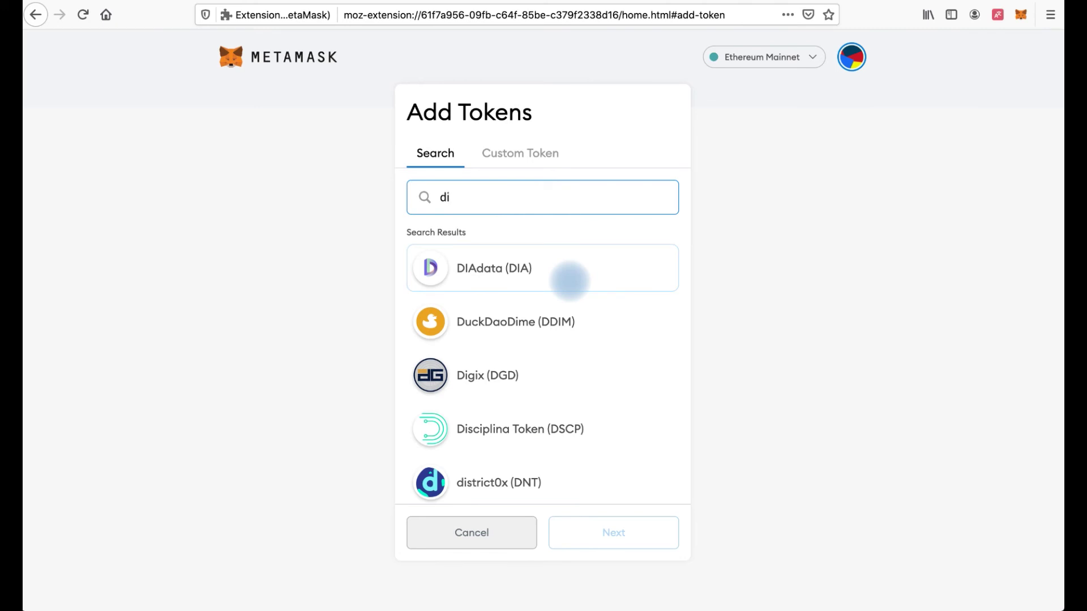
left_click(573, 343)
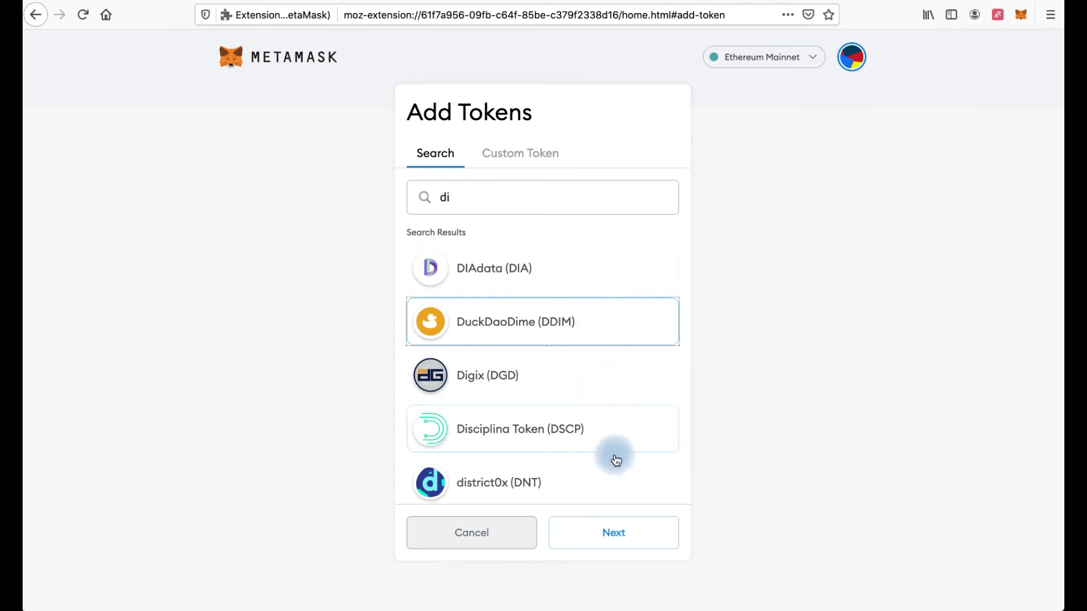
left_click(620, 536)
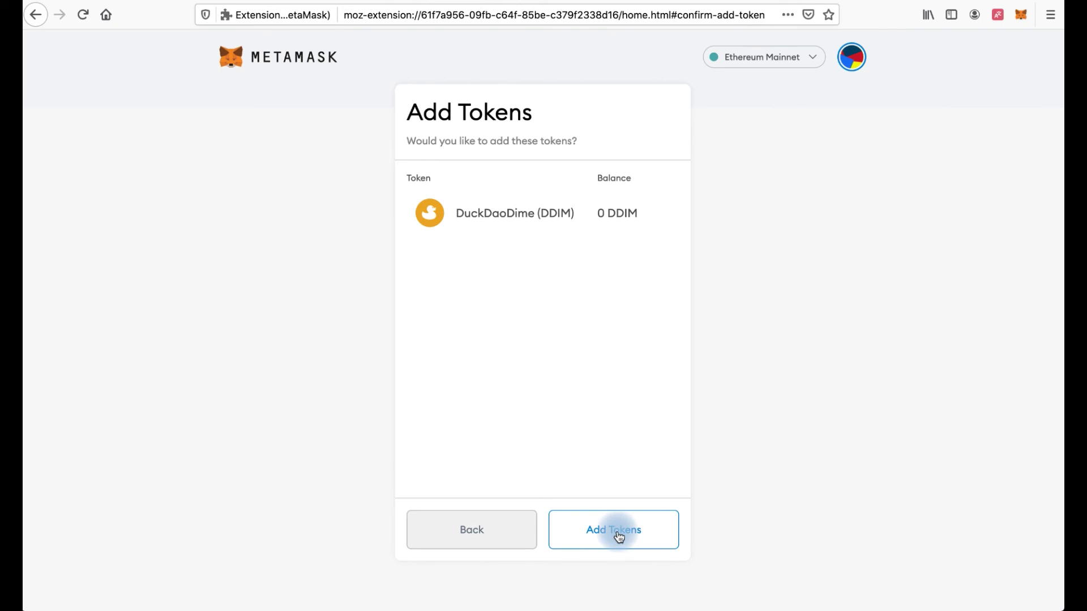
left_click(619, 536)
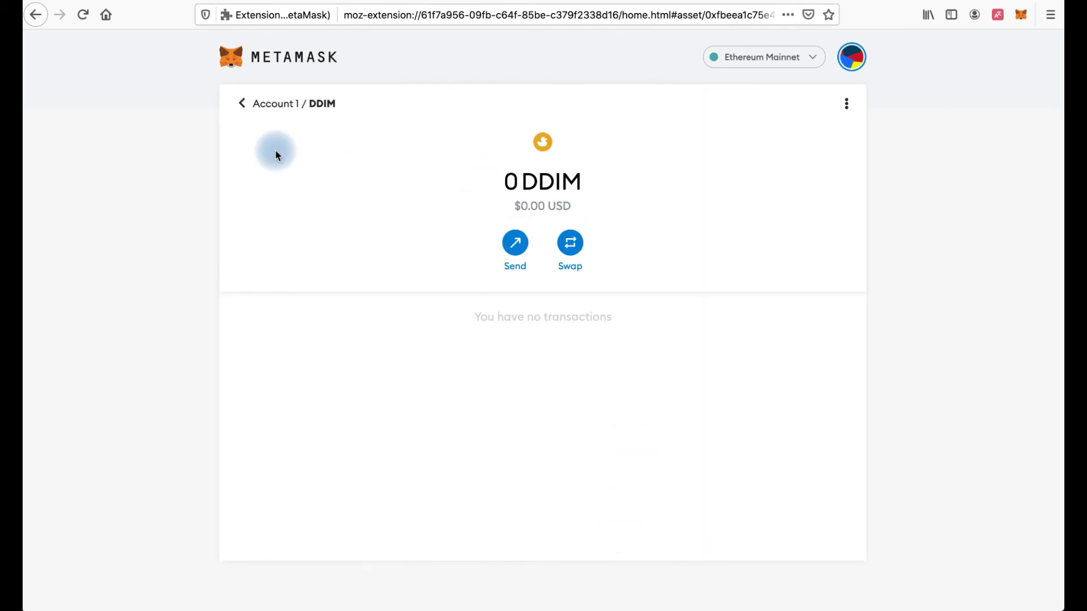
left_click(242, 103)
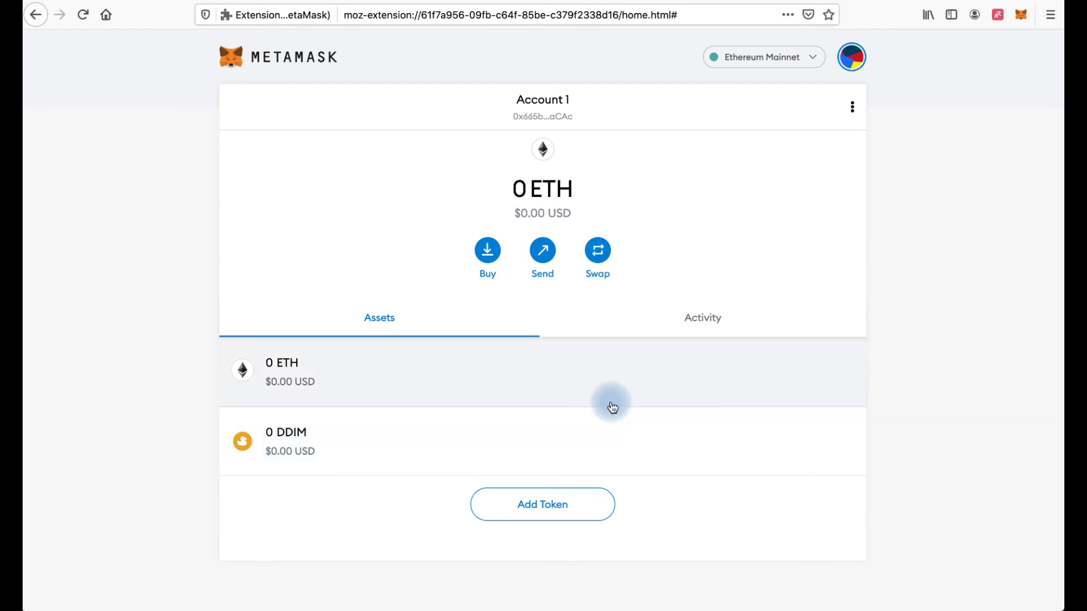
left_click(572, 512)
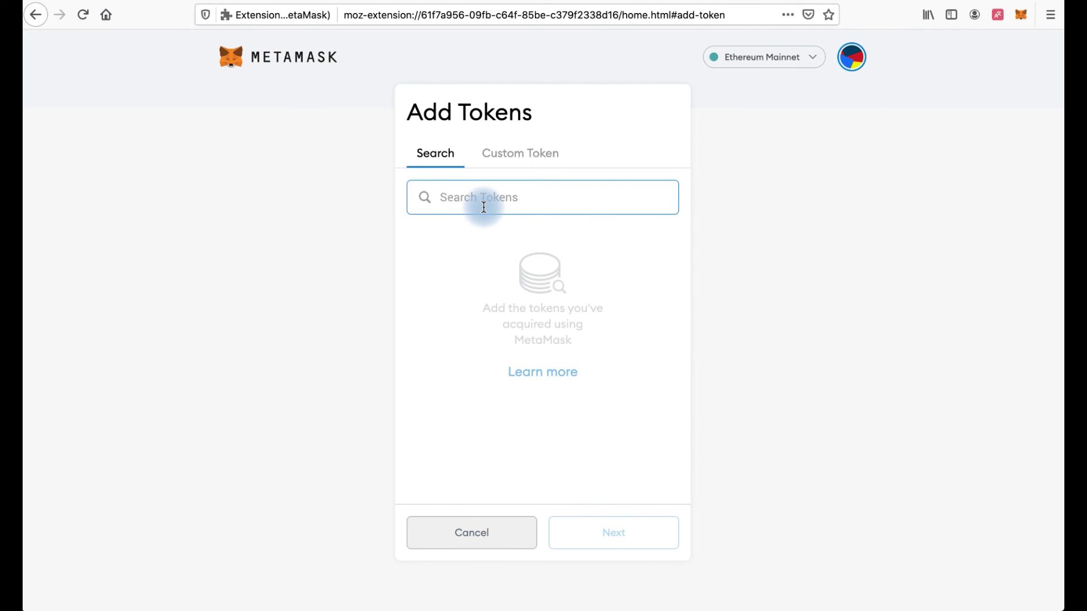
Search 'pond', switch to Custom Token, and copy the Marlin POND contract address from Etherscan
type("pond")
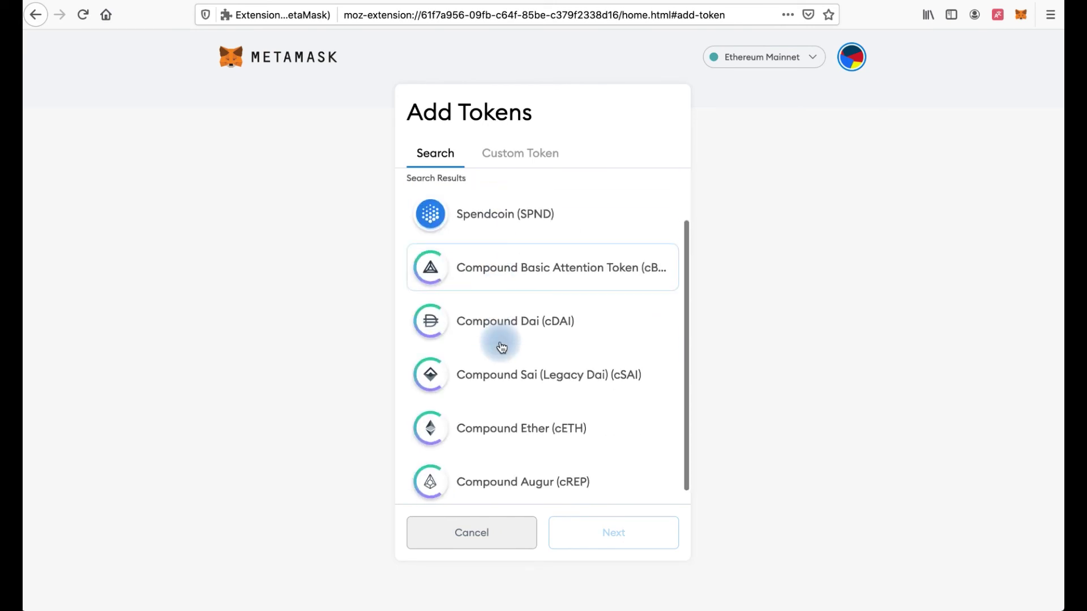
scroll(498, 342, "down", 3)
scroll(497, 342, "up", 3)
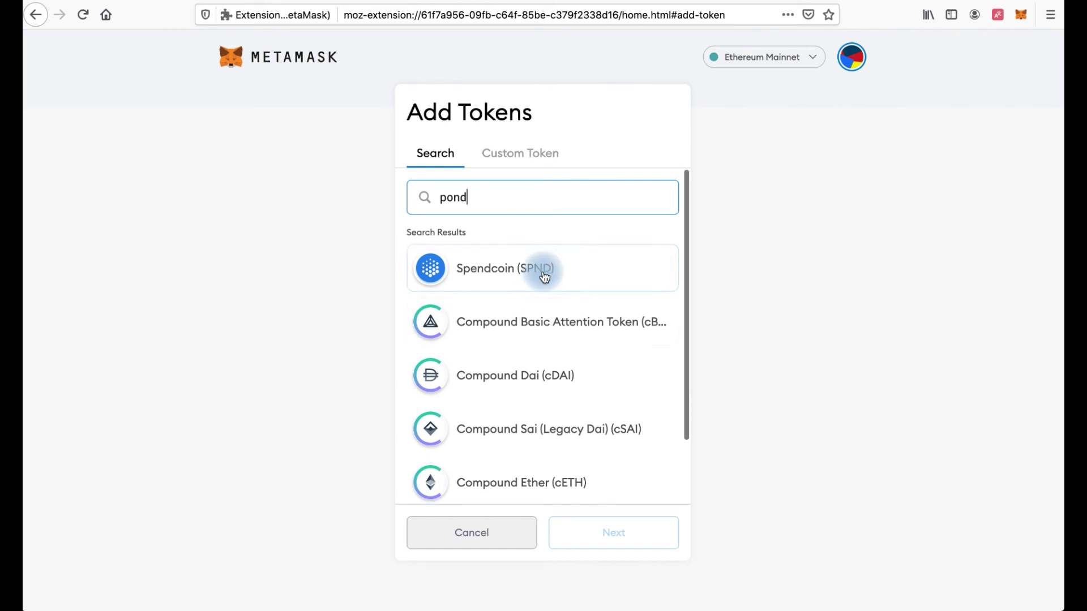
left_click(526, 152)
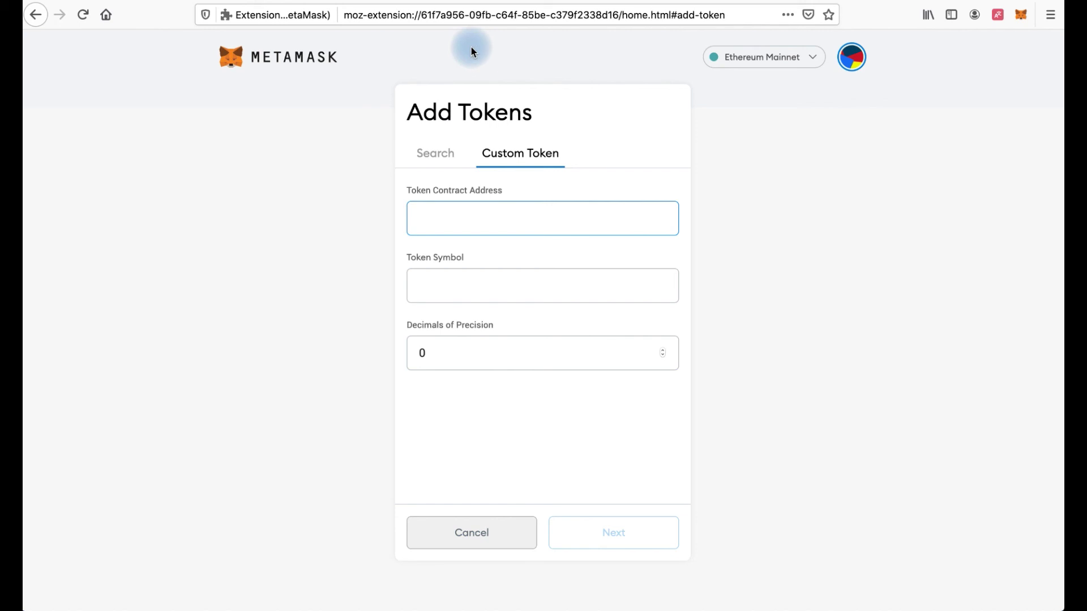
left_click(478, 9)
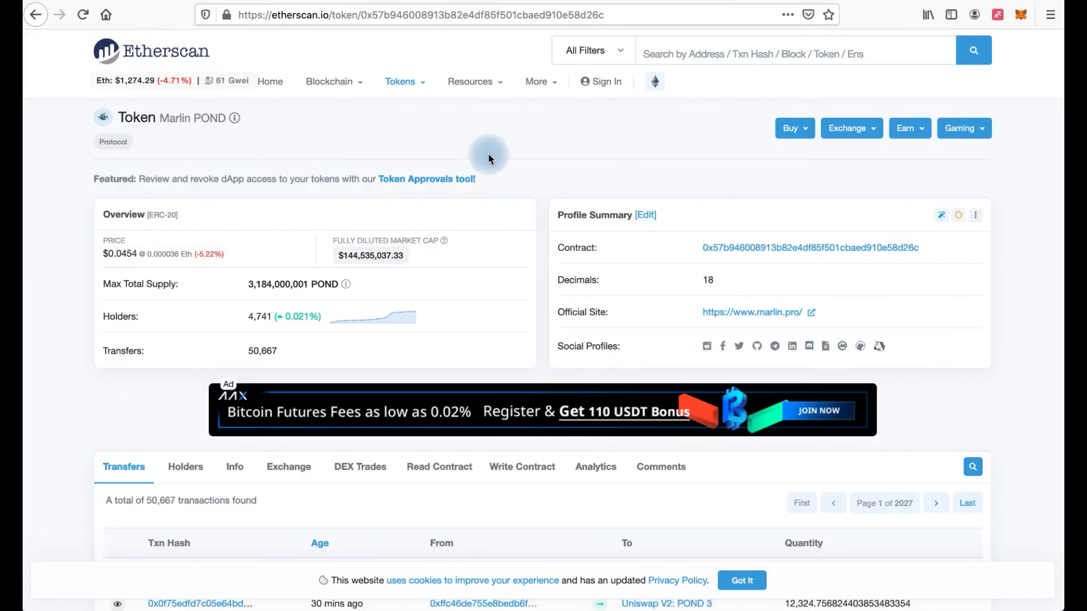
left_click(930, 249)
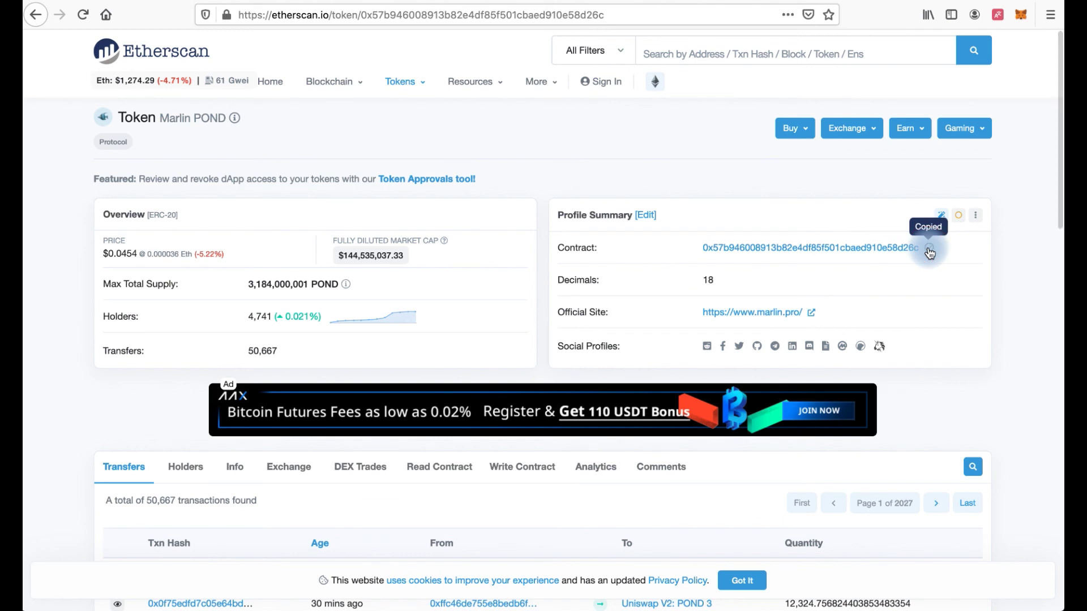
Paste the POND contract address into the Custom Token form and add POND to Account 1
left_click(169, 4)
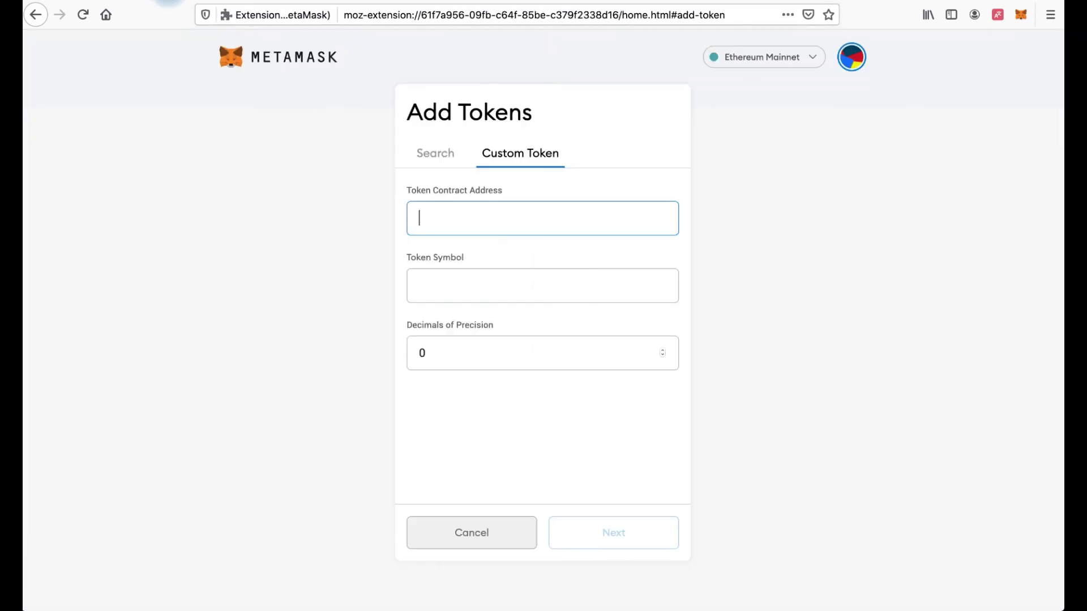
left_click(463, 211)
key("super+v")
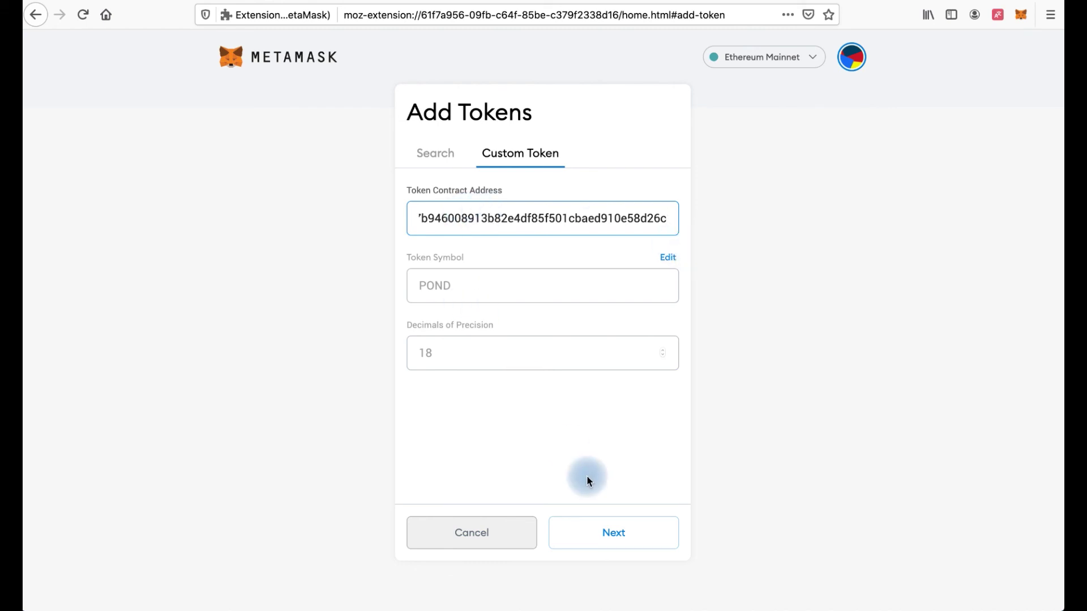
left_click(602, 523)
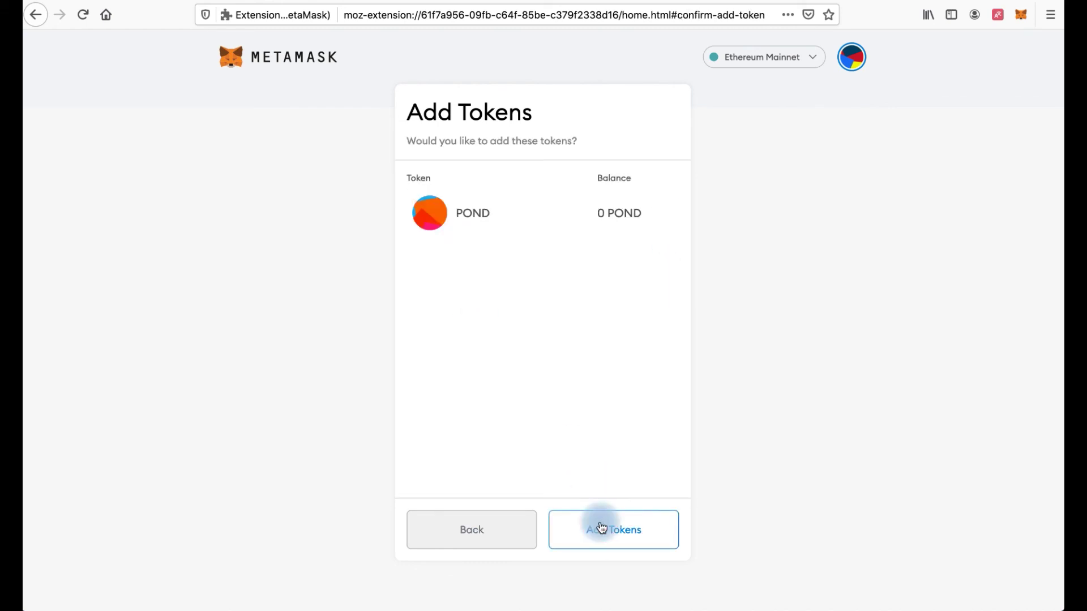
left_click(651, 533)
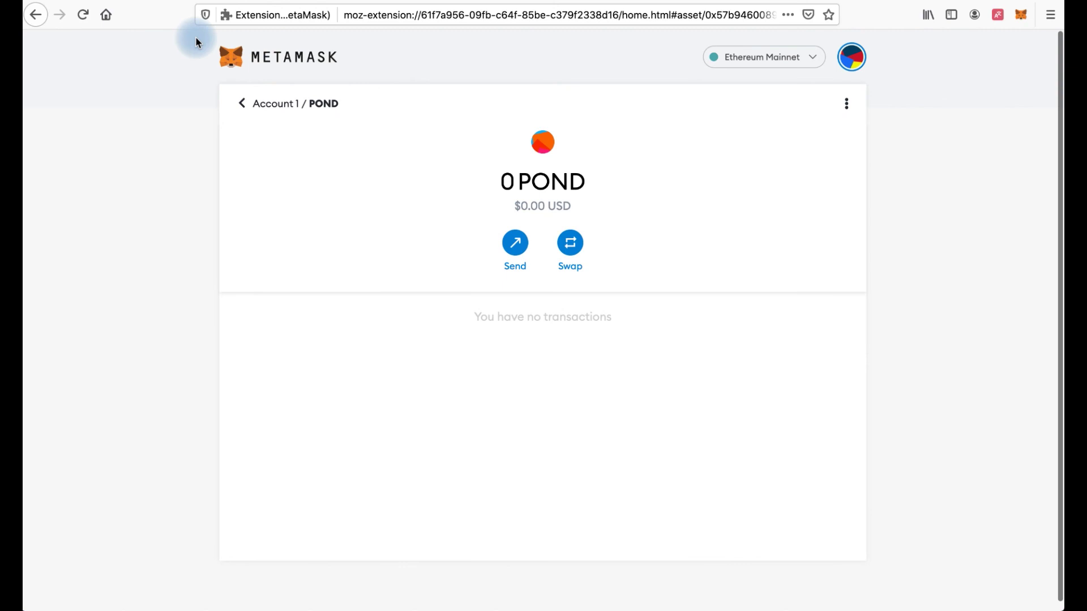
left_click(254, 109)
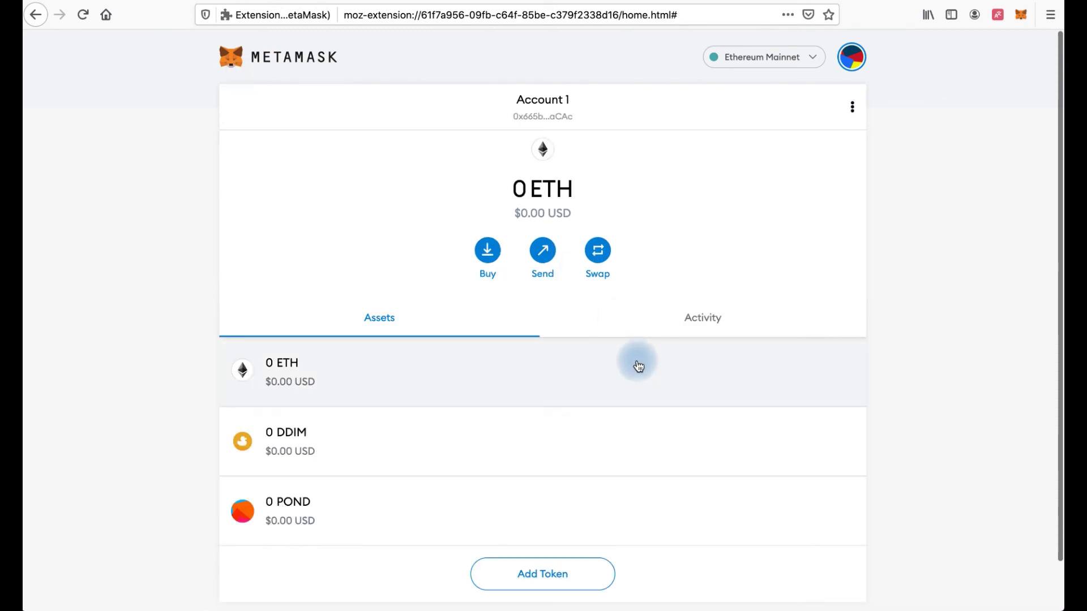